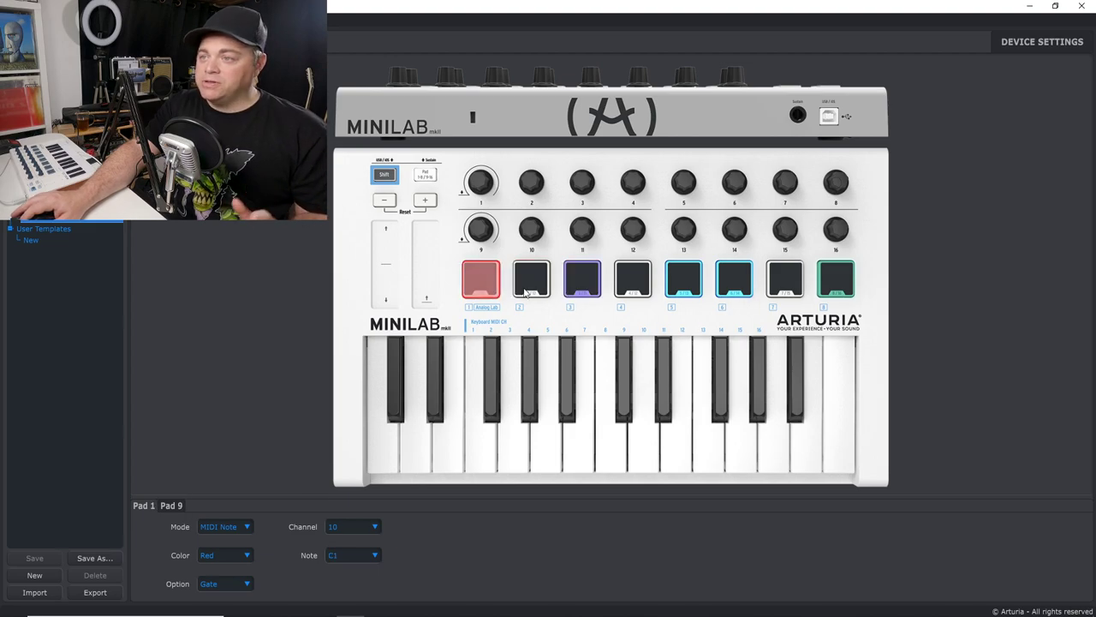
Set the color of pads 1 and 2 to Blue.
{"action": "left_click", "coordinate": [636, 285]}
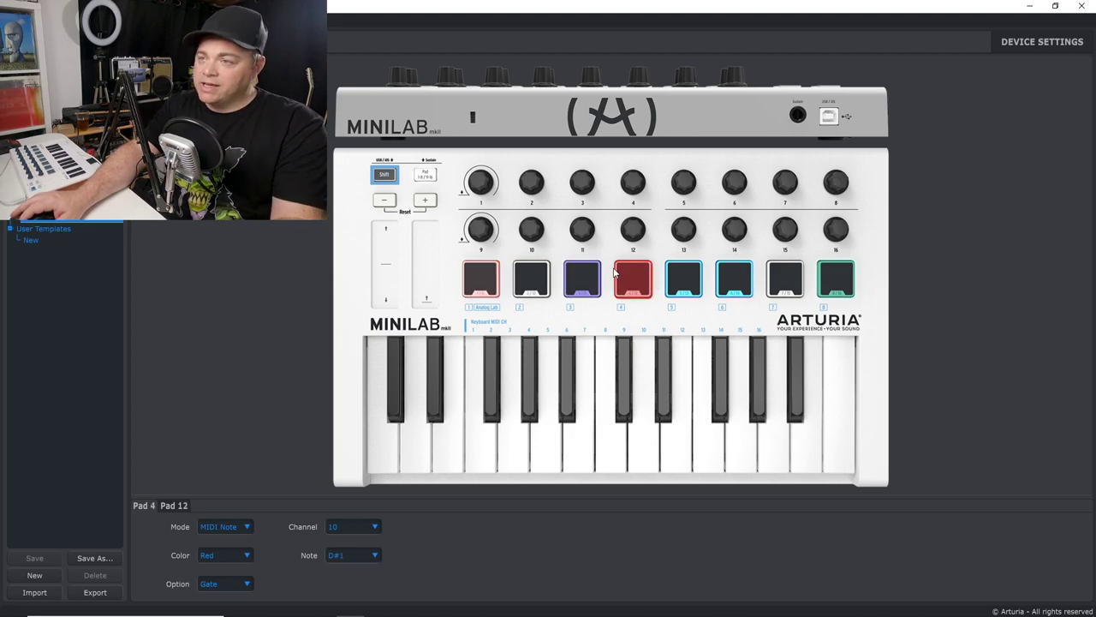
{"action": "left_click", "coordinate": [478, 283]}
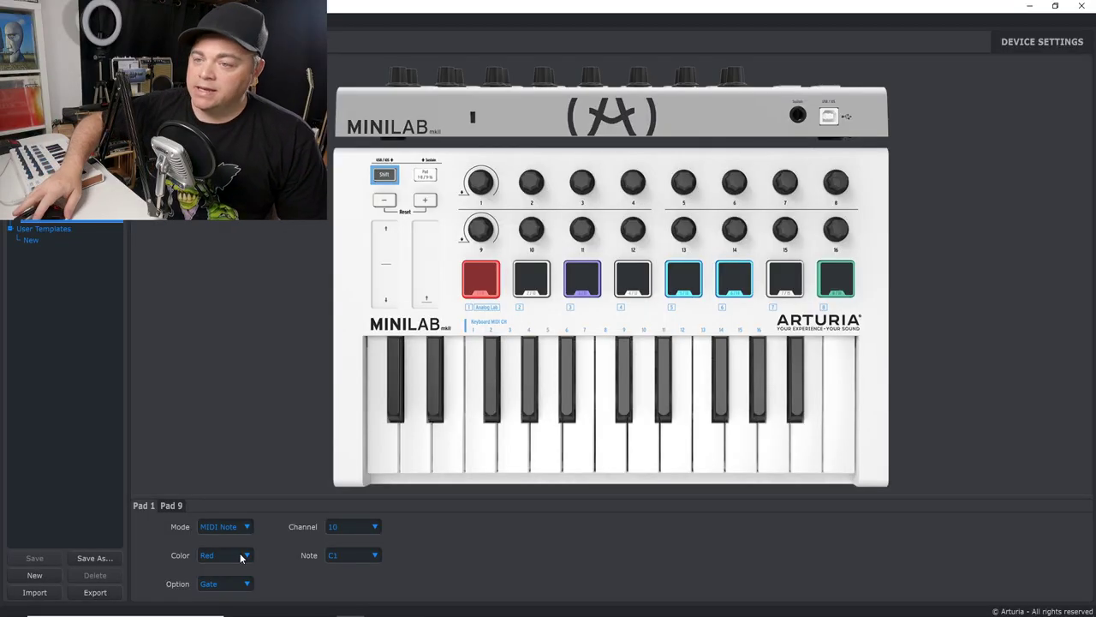
{"action": "left_click", "coordinate": [248, 556]}
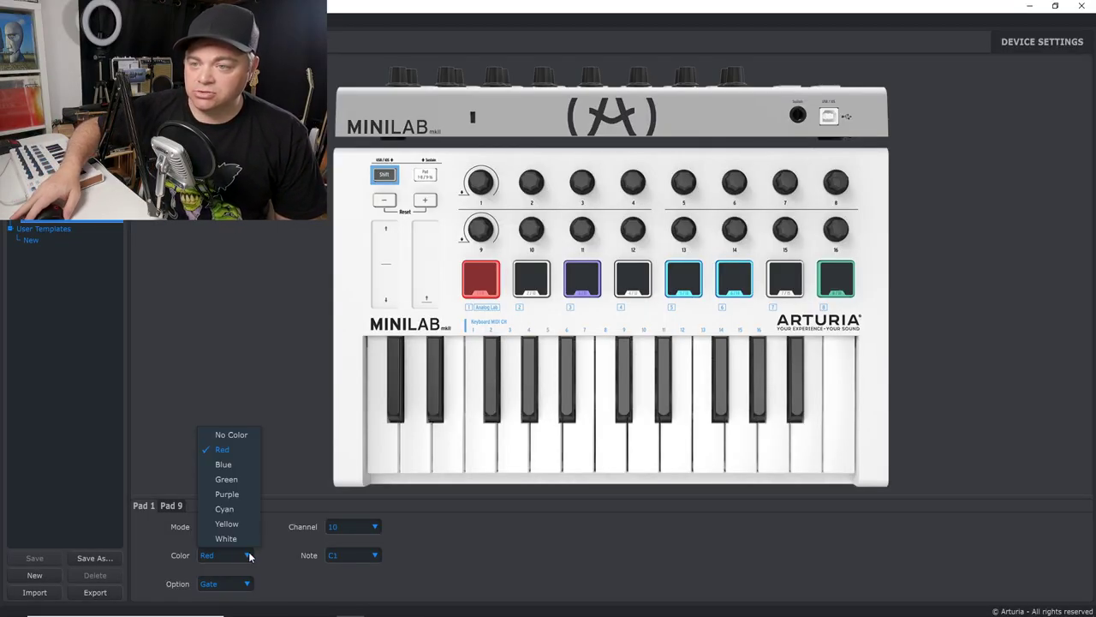
{"action": "left_click", "coordinate": [223, 464]}
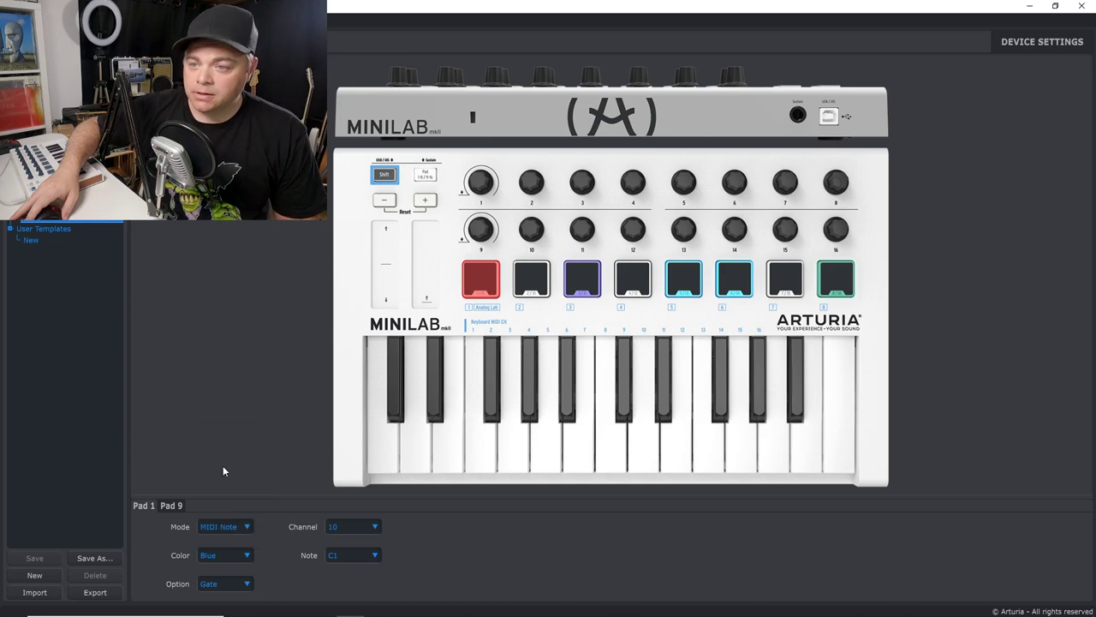
{"action": "left_click", "coordinate": [527, 275]}
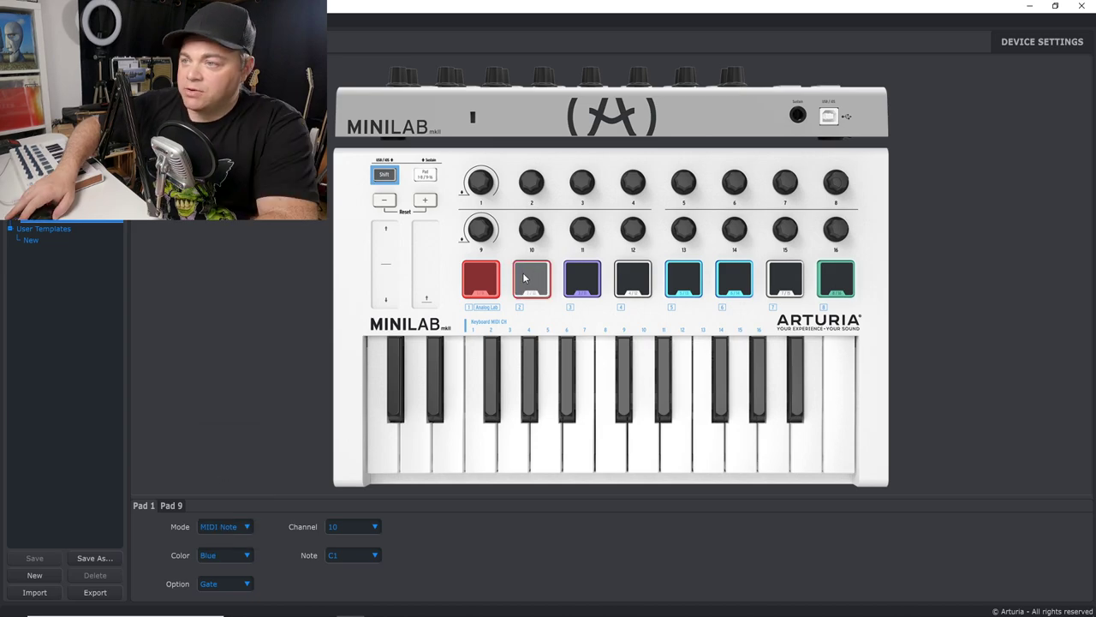
{"action": "left_click", "coordinate": [228, 557]}
{"action": "left_click", "coordinate": [224, 462]}
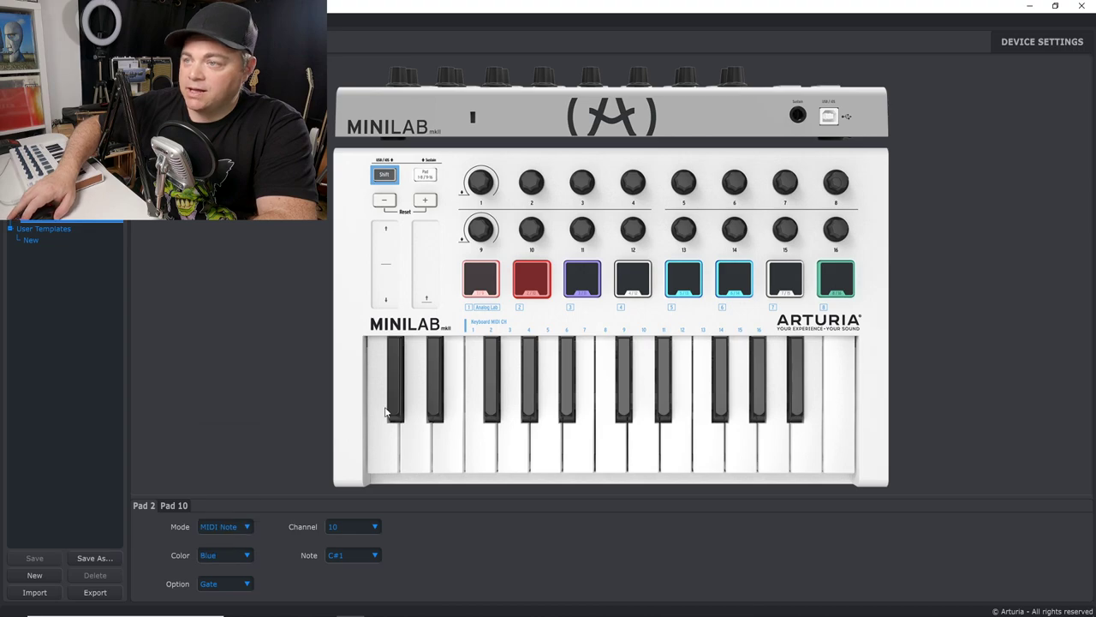
Set the color of pads 3 and 4 to Green.
{"action": "left_click", "coordinate": [586, 288]}
{"action": "left_click", "coordinate": [242, 557]}
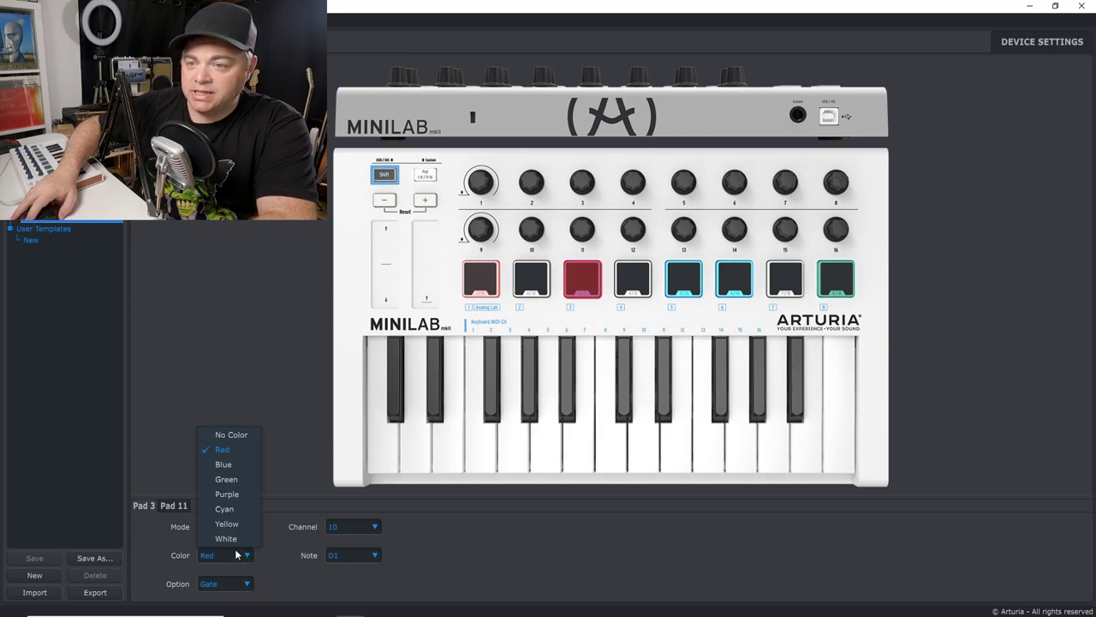
{"action": "left_click", "coordinate": [228, 479]}
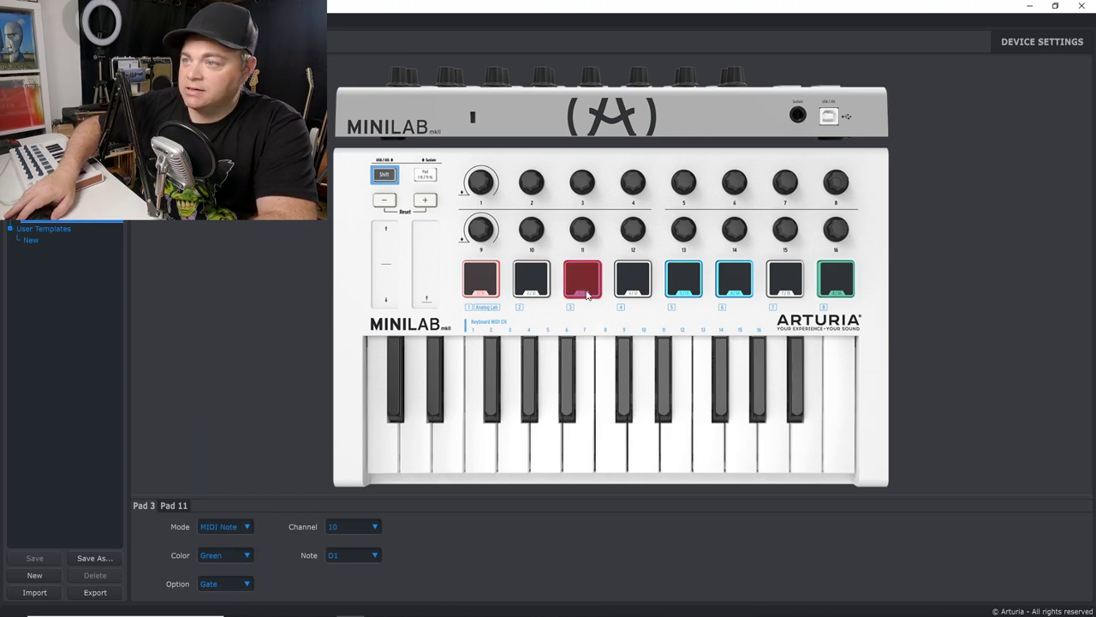
{"action": "left_click", "coordinate": [634, 285]}
{"action": "left_click", "coordinate": [232, 556]}
{"action": "left_click", "coordinate": [228, 479]}
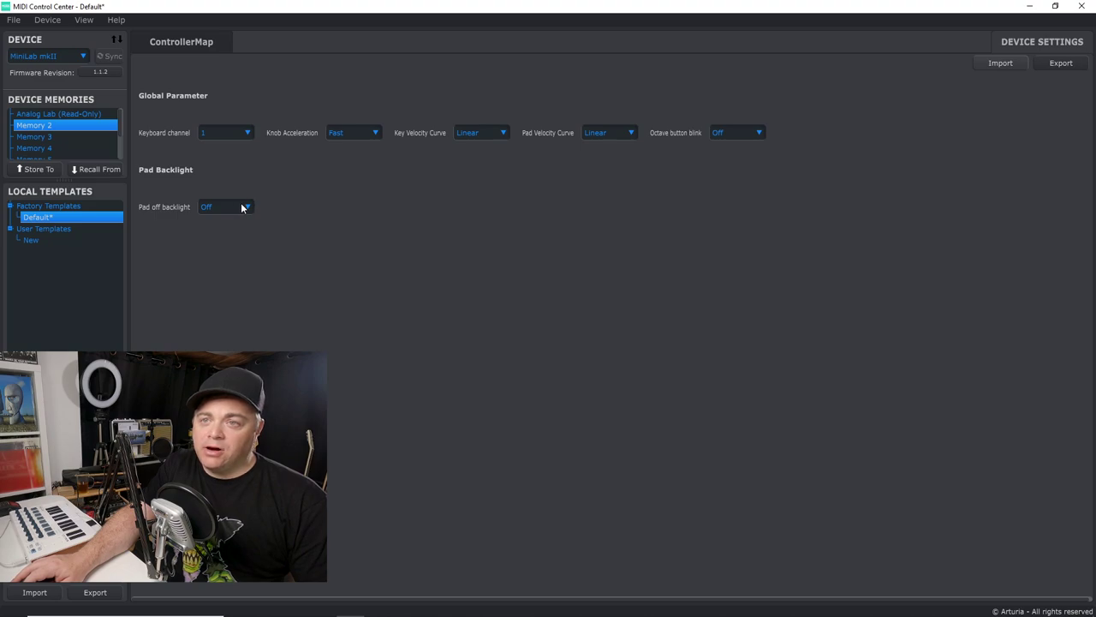
Turn Pad off backlight On, save as user template new2, and store it to Memory 2.
{"action": "left_click", "coordinate": [237, 206]}
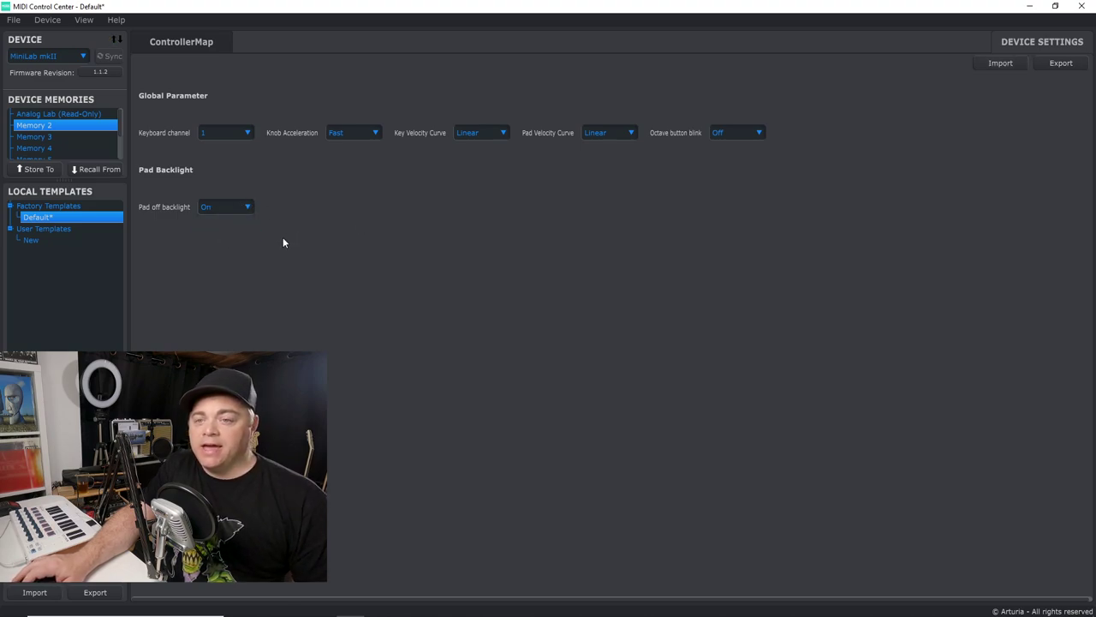
{"action": "key", "text": "ctrl+s"}
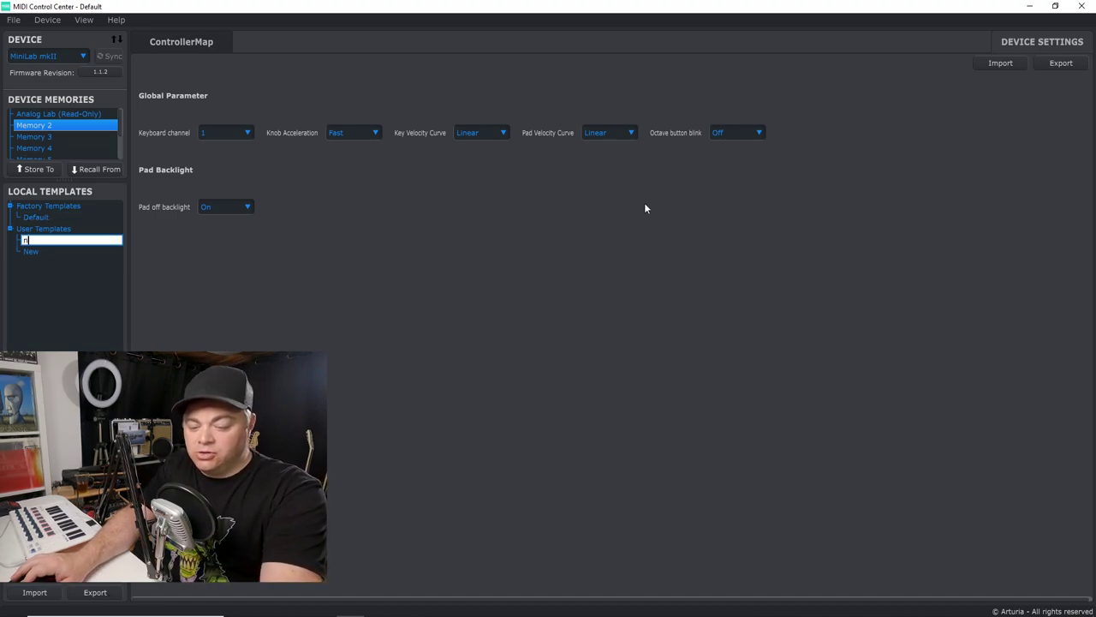
{"action": "key", "text": "Return"}
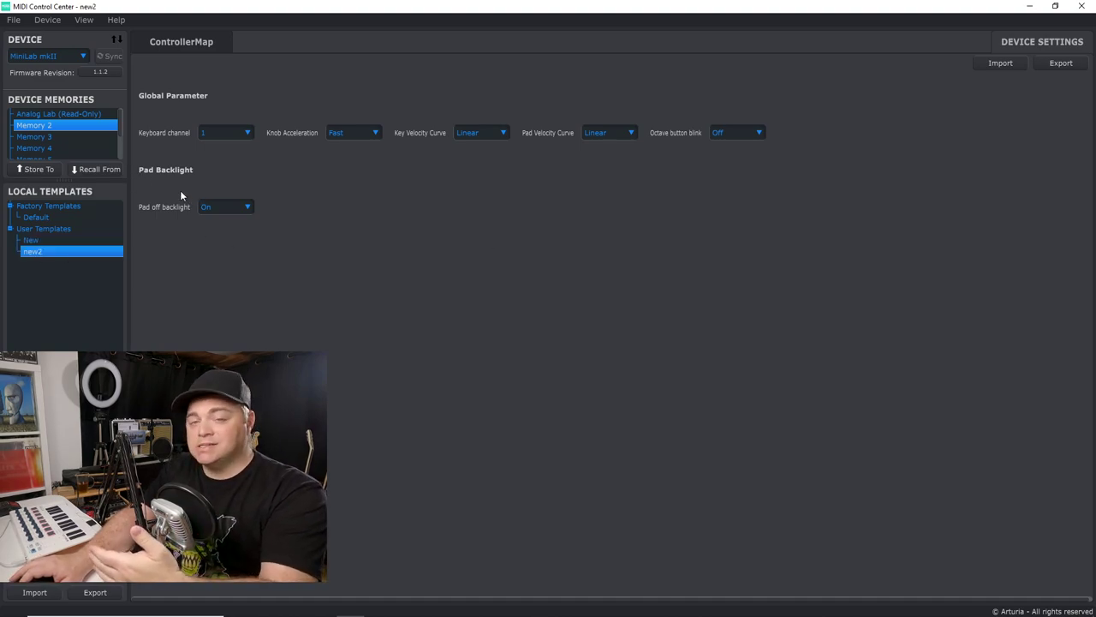
{"action": "left_click", "coordinate": [31, 138]}
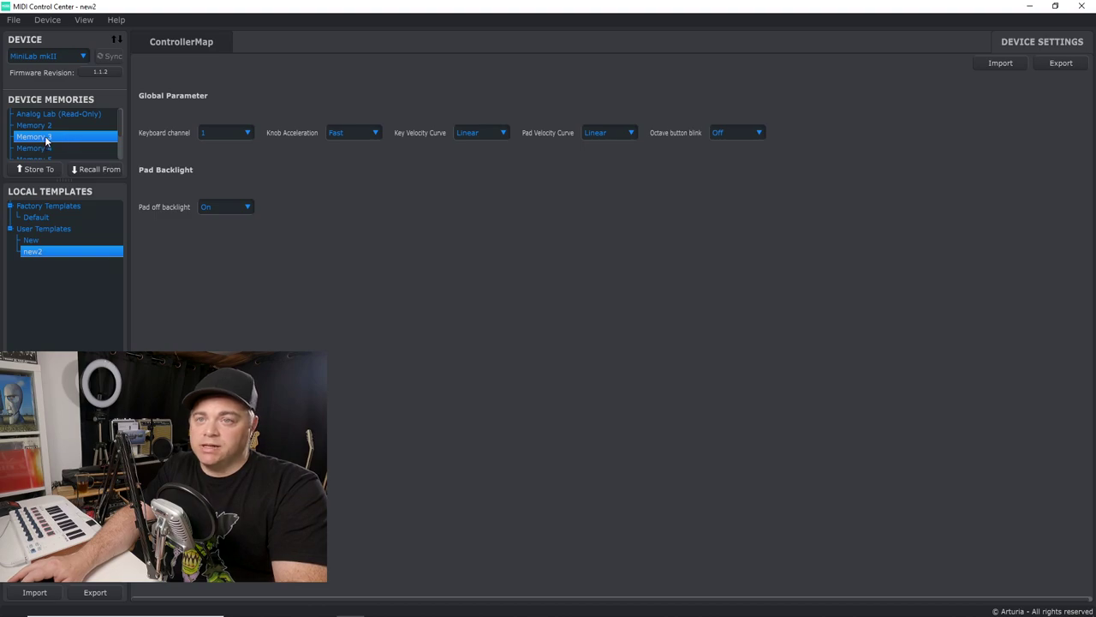
{"action": "left_click", "coordinate": [26, 171]}
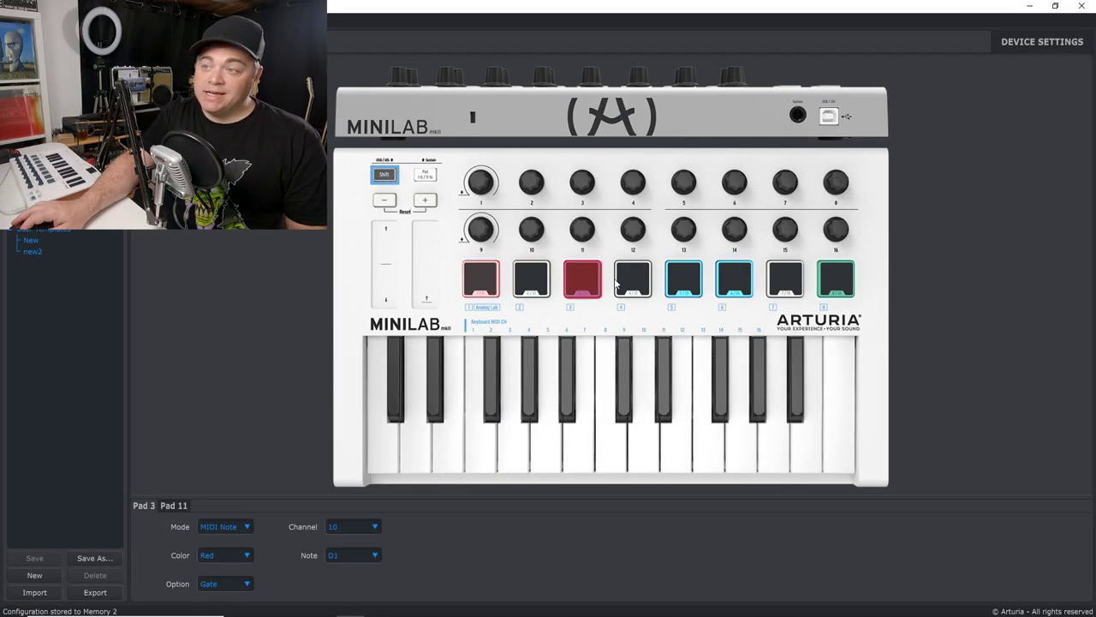
{"action": "left_click", "coordinate": [624, 285]}
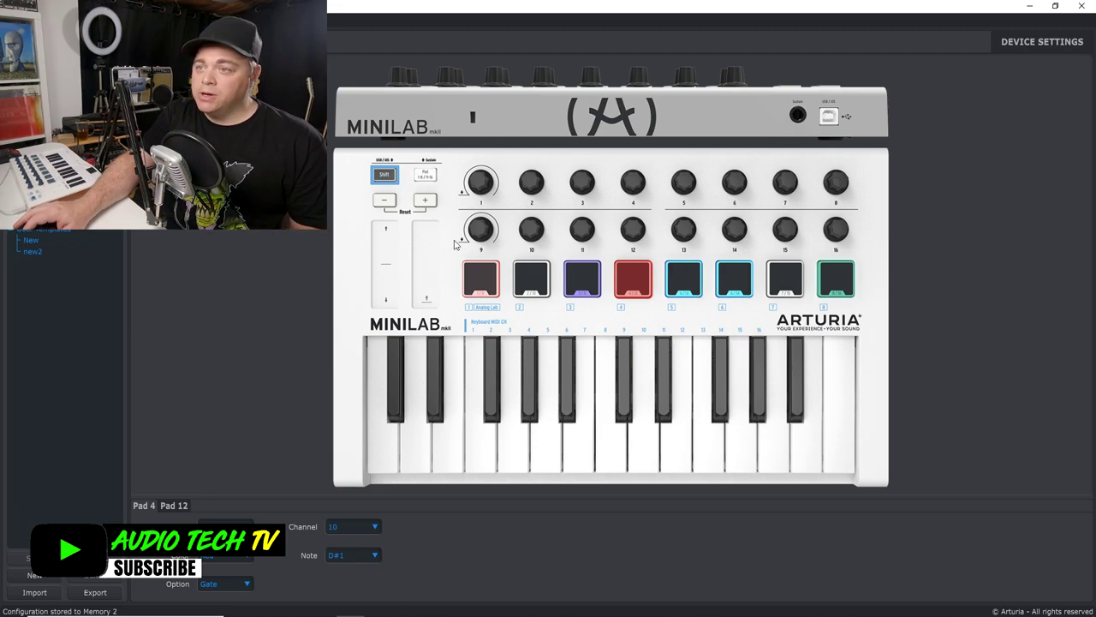
{"action": "left_click", "coordinate": [481, 278]}
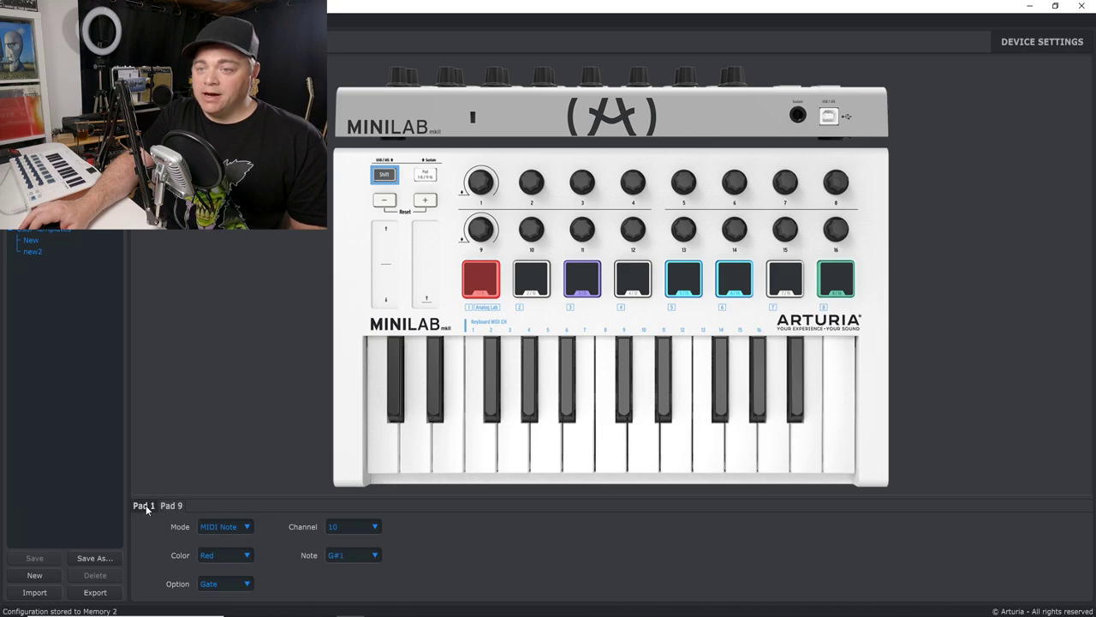
{"action": "left_click", "coordinate": [531, 281]}
{"action": "left_click", "coordinate": [574, 291]}
{"action": "left_click", "coordinate": [481, 279]}
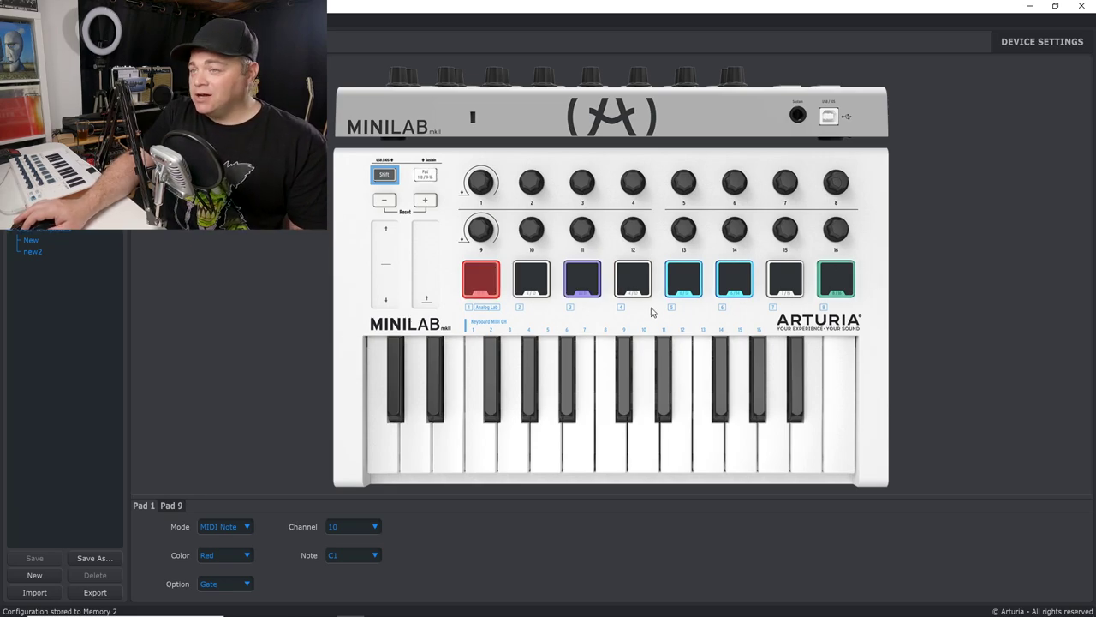
{"action": "left_click", "coordinate": [165, 508]}
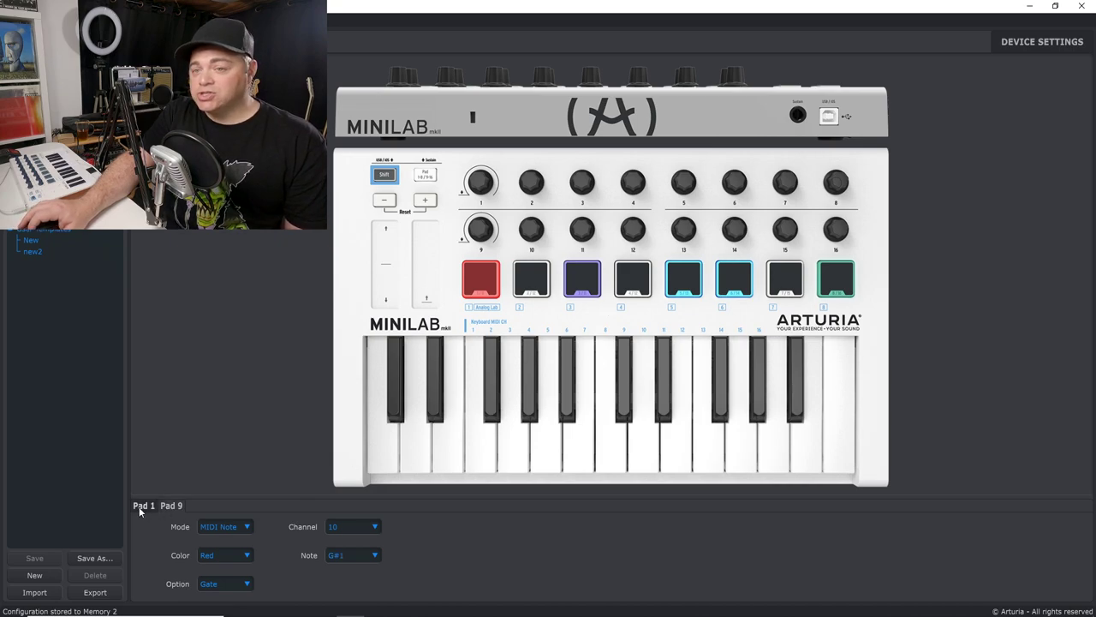
{"action": "left_click", "coordinate": [143, 506]}
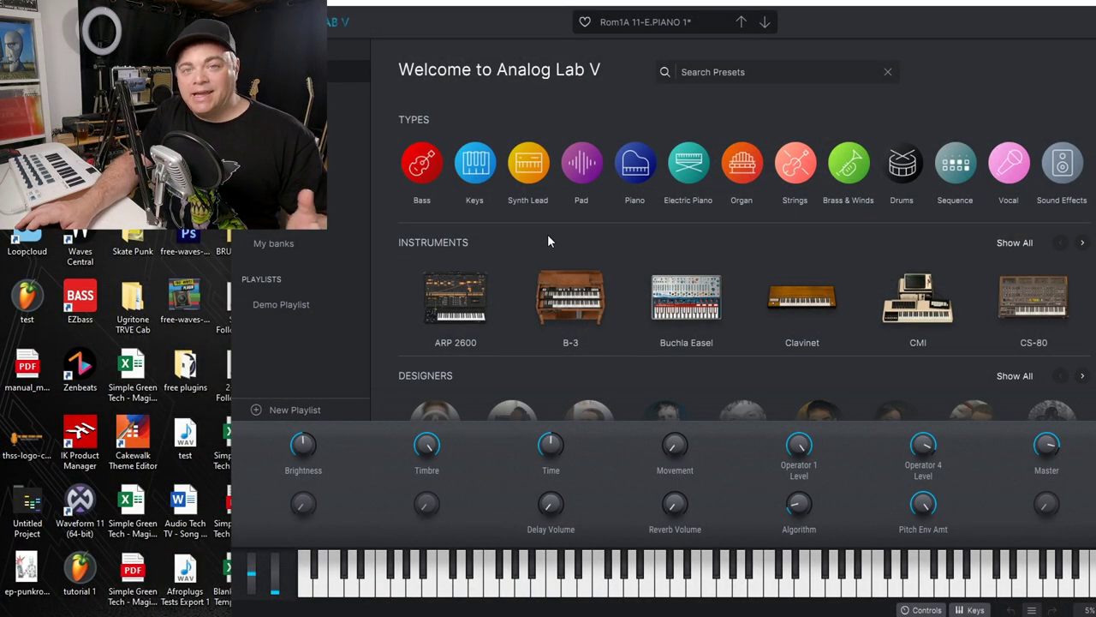
Check the Analog Lab V preset type icons and scroll down the browser's instruments list.
{"action": "mouse_move", "coordinate": [495, 165]}
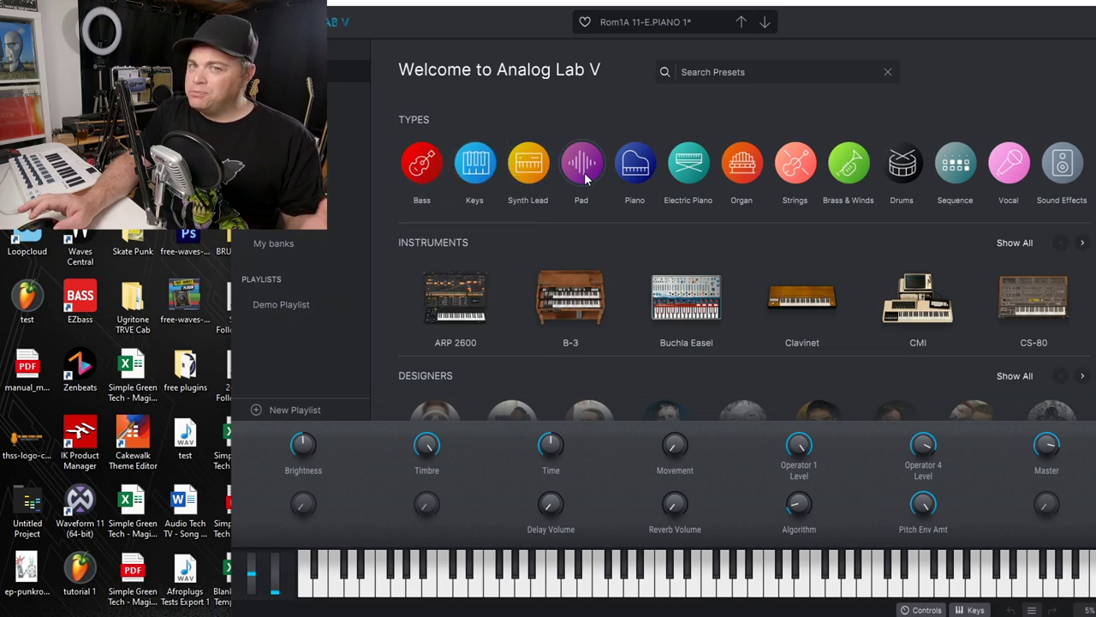
{"action": "mouse_move", "coordinate": [587, 176]}
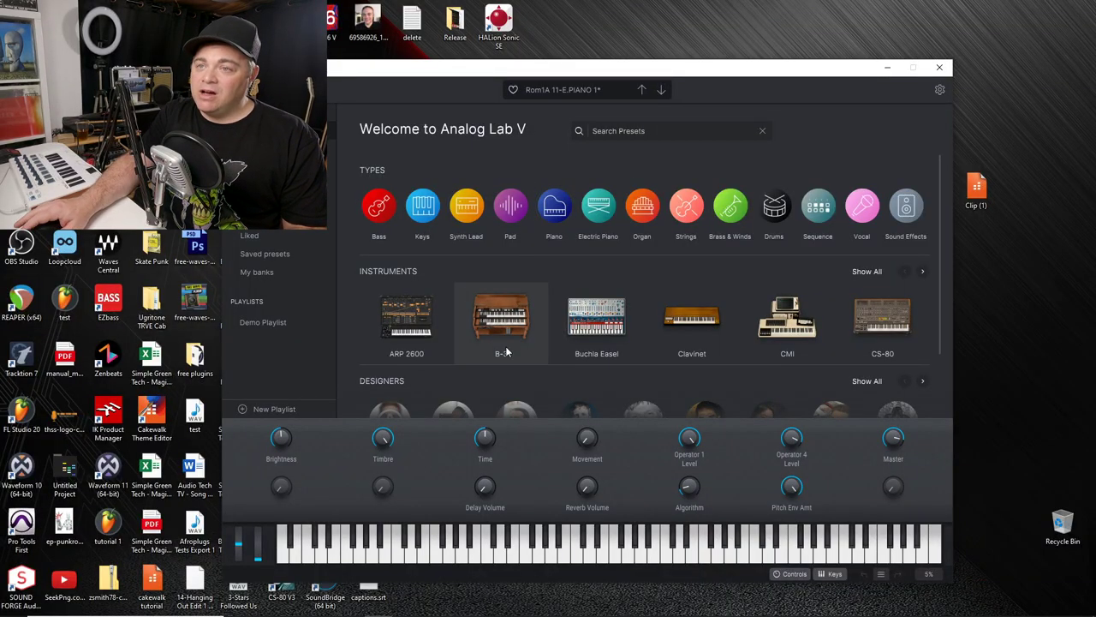
{"action": "scroll", "coordinate": [467, 301], "scroll_direction": "down", "scroll_amount": 1}
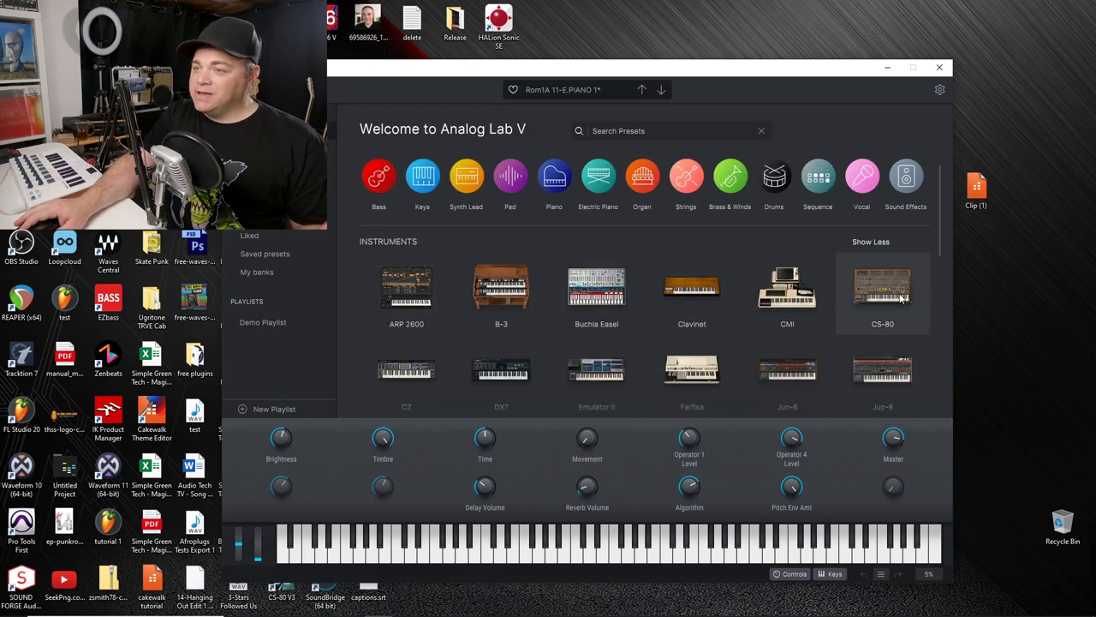
{"action": "scroll", "coordinate": [514, 339], "scroll_direction": "down", "scroll_amount": 3}
{"action": "scroll", "coordinate": [524, 349], "scroll_direction": "down", "scroll_amount": 2}
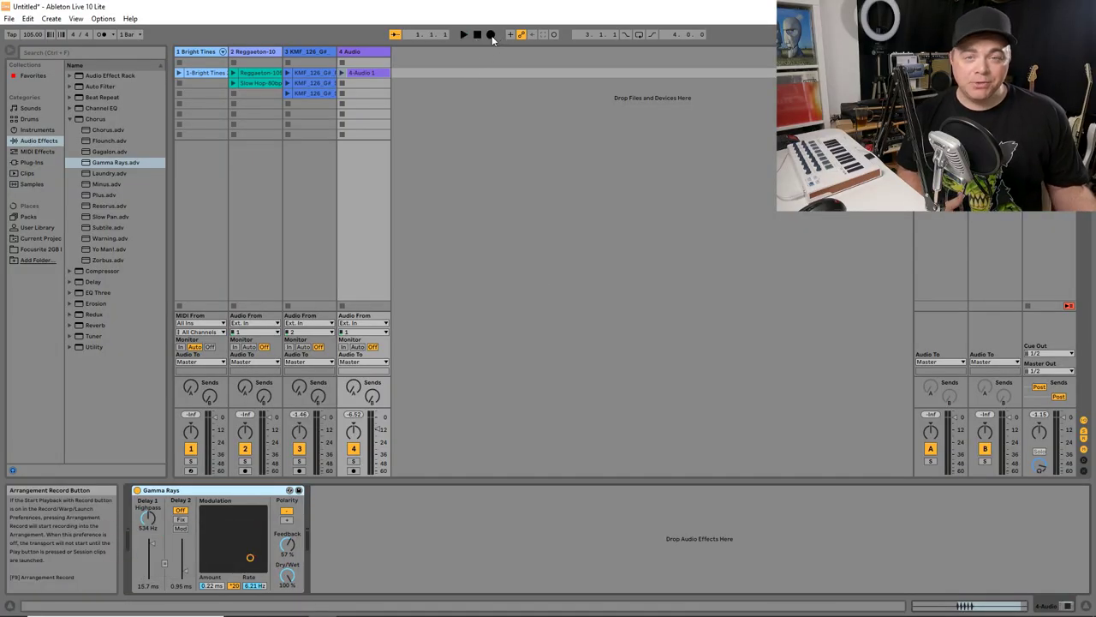
Record into the arrangement while launching the first clips on tracks 2 and 3, then view the timeline.
{"action": "left_click", "coordinate": [491, 35]}
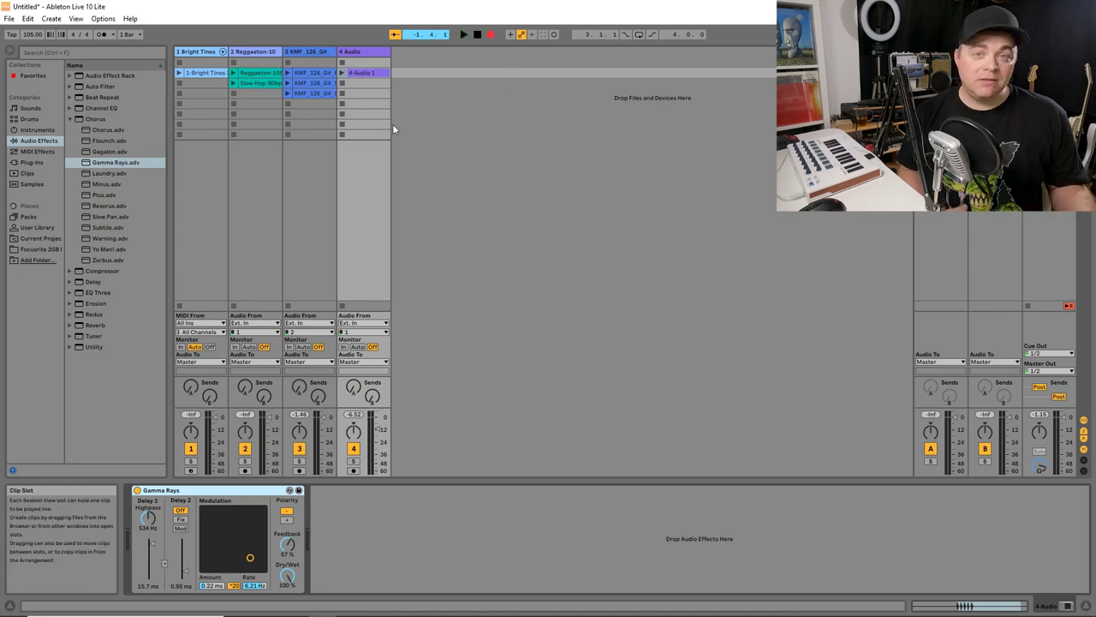
{"action": "left_click", "coordinate": [234, 73]}
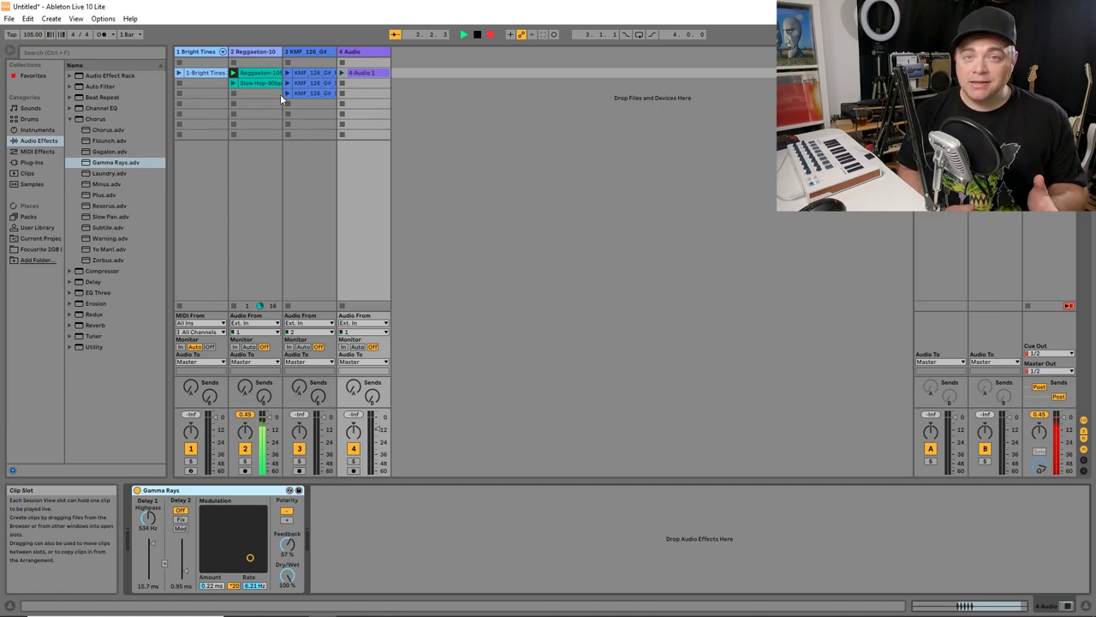
{"action": "left_click", "coordinate": [287, 73]}
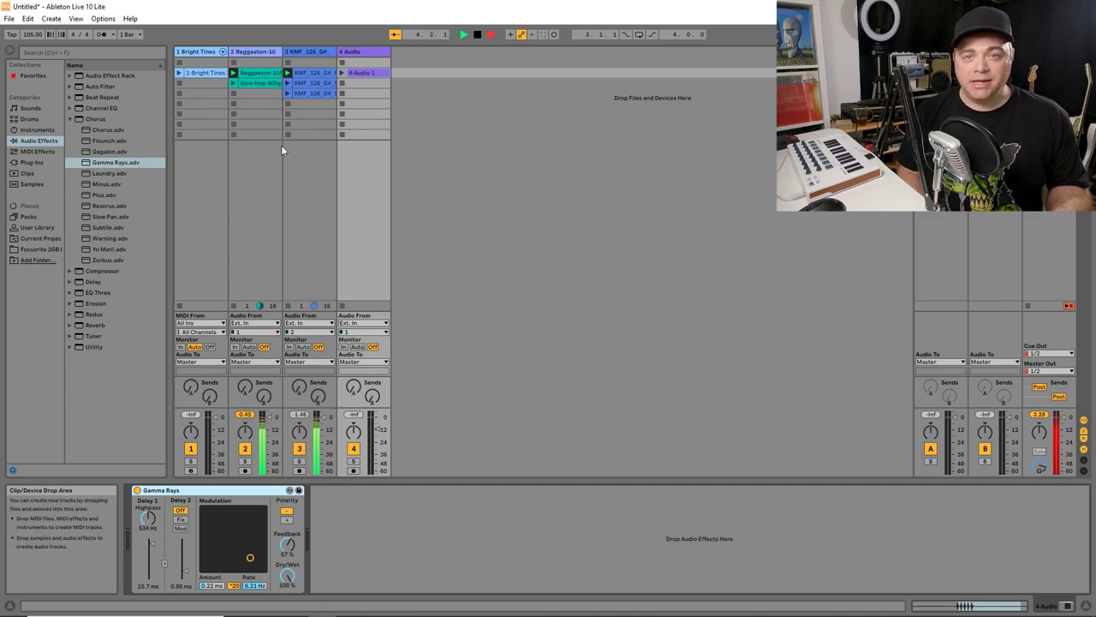
{"action": "key", "text": "Tab"}
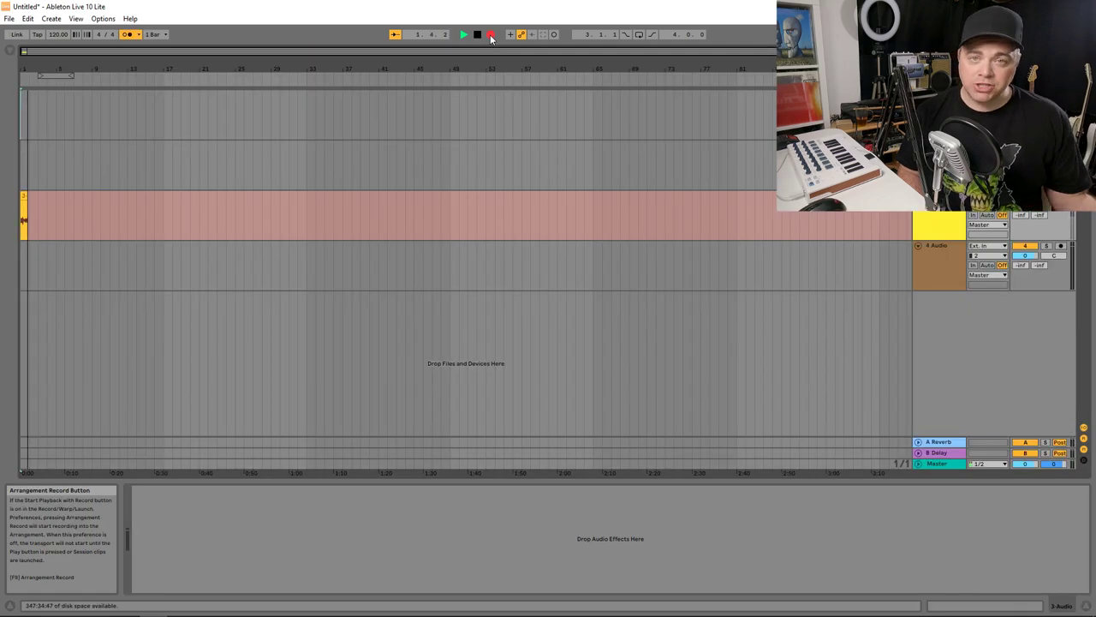